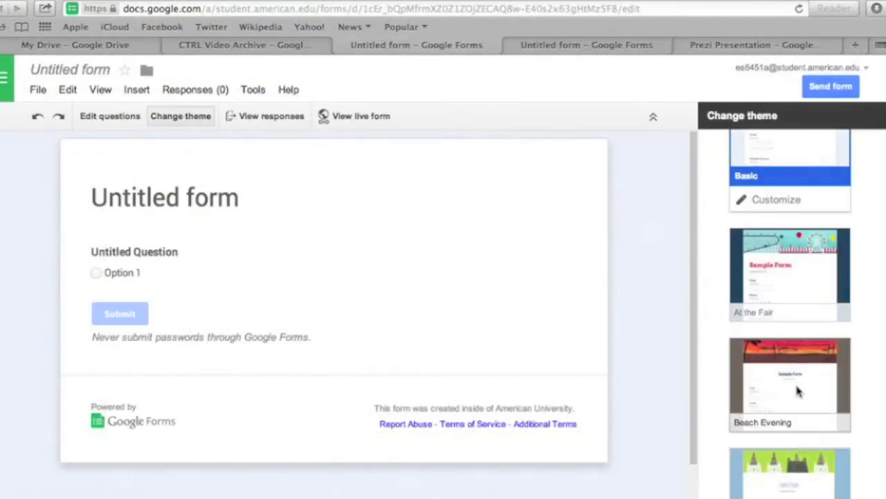
Apply the Beach Evening theme to the untitled form
{"action": "left_click", "coordinate": [805, 369]}
{"action": "left_click", "coordinate": [773, 420]}
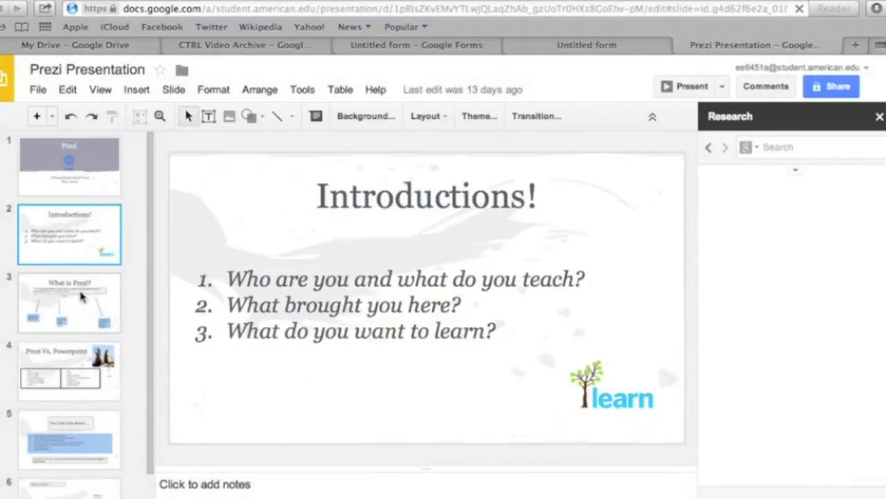
{"action": "left_click", "coordinate": [82, 296]}
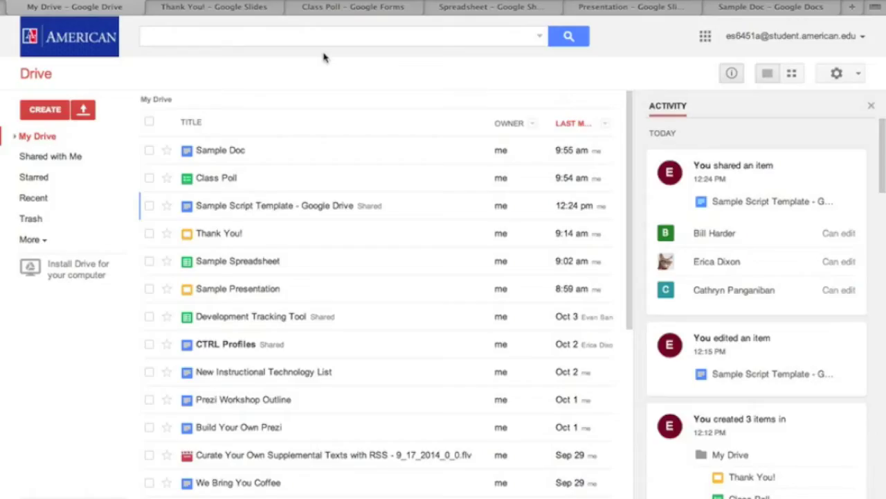
{"action": "left_click", "coordinate": [45, 109]}
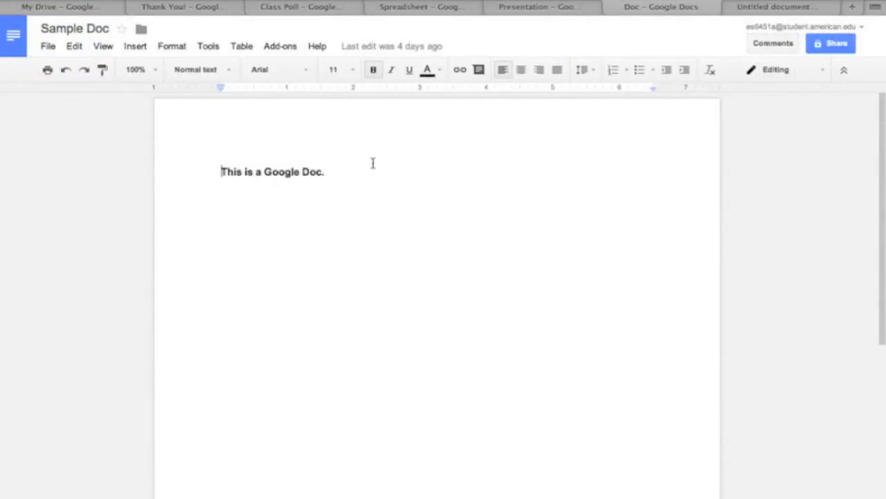
Insert the sentence "This is my google Doc." before the existing sentence in Sample Doc
{"action": "type", "text": "This is my goog"}
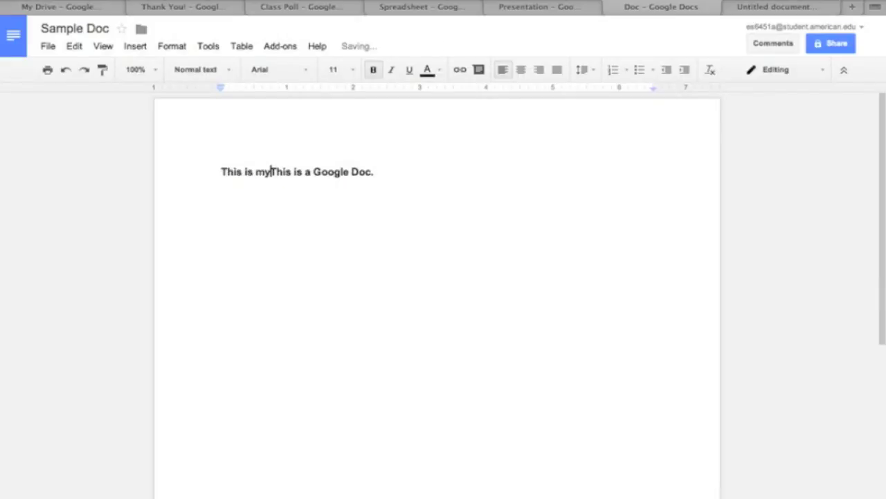
{"action": "type", "text": "le Doc."}
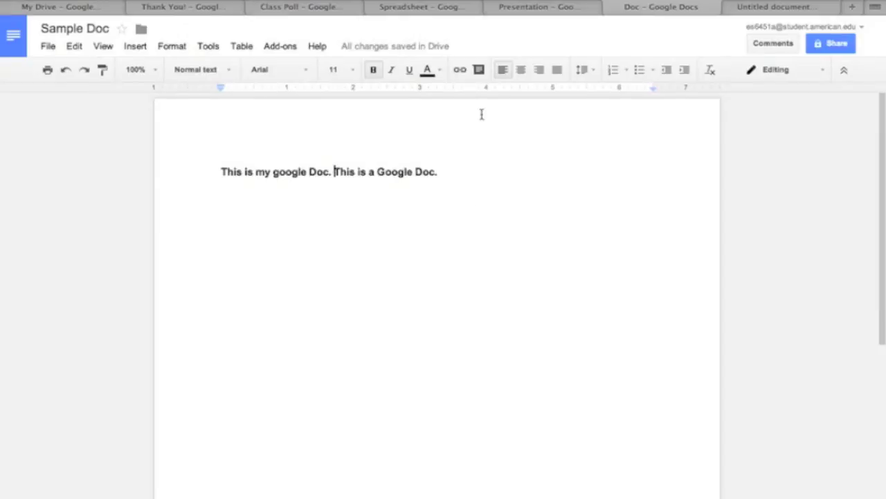
Add the comment "Good Comment!" at the word "This" that starts the second sentence of Sample Doc
{"action": "left_click", "coordinate": [783, 42]}
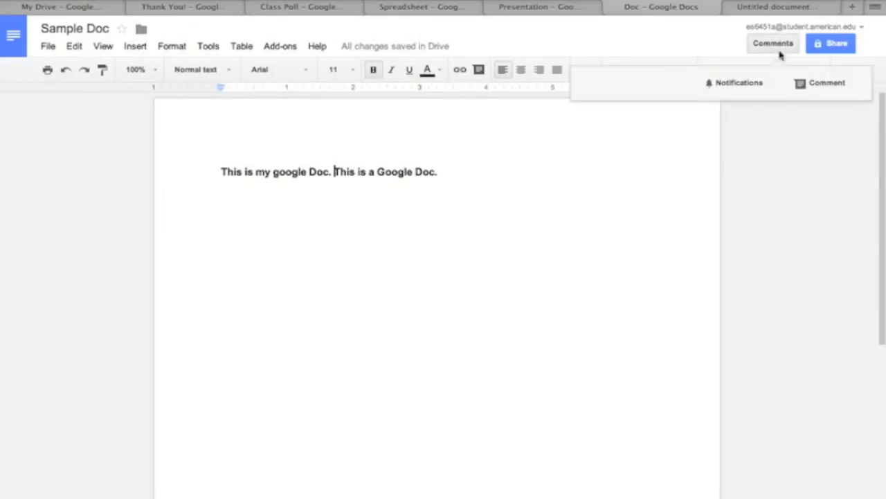
{"action": "left_click", "coordinate": [823, 83]}
{"action": "type", "text": "G"}
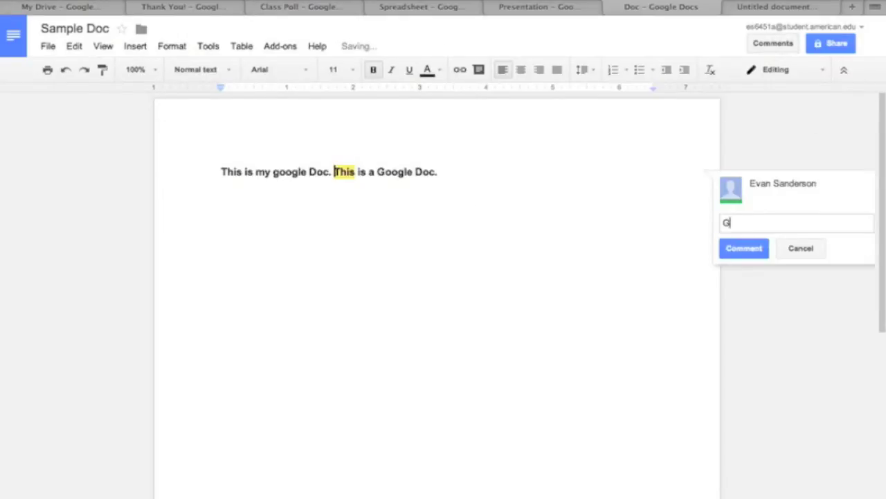
{"action": "type", "text": "ood Comment!"}
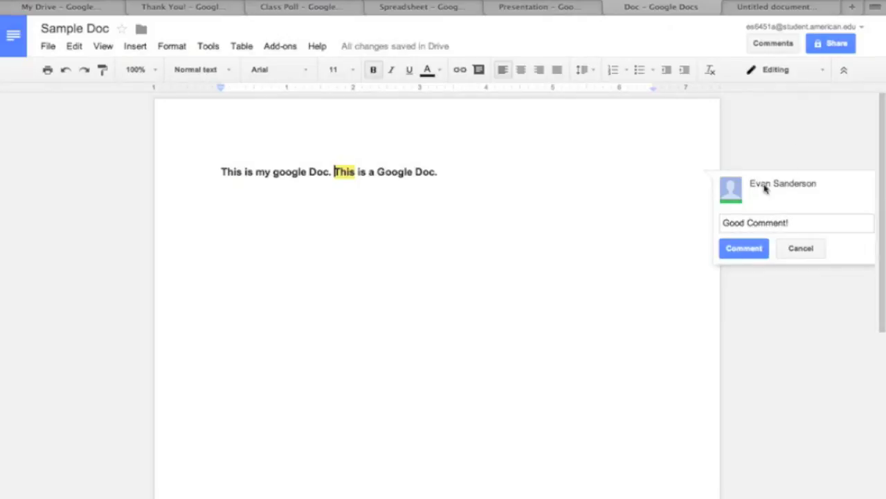
{"action": "left_click", "coordinate": [747, 258]}
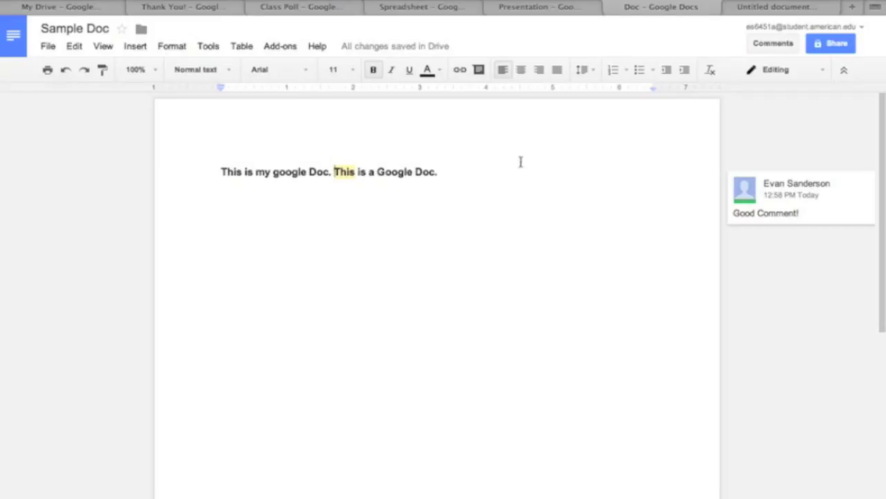
Open the sharing settings of Sample Doc
{"action": "left_click", "coordinate": [47, 45]}
{"action": "left_click", "coordinate": [69, 69]}
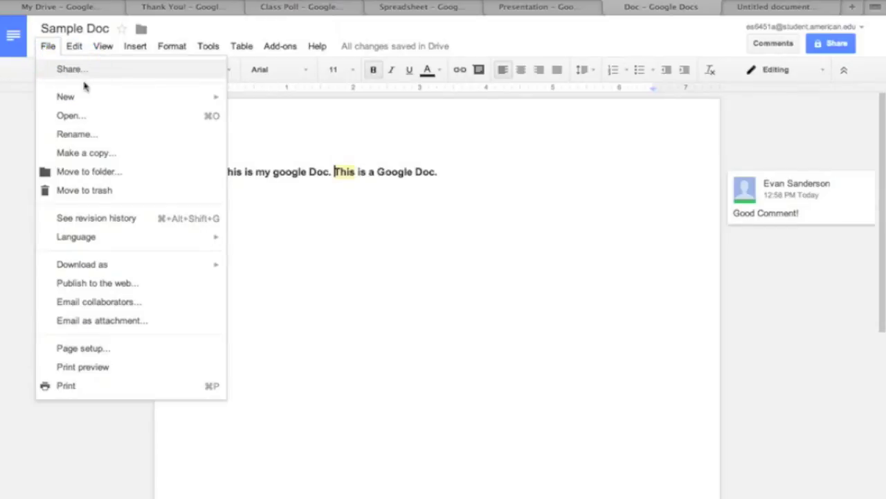
{"action": "left_click", "coordinate": [108, 73]}
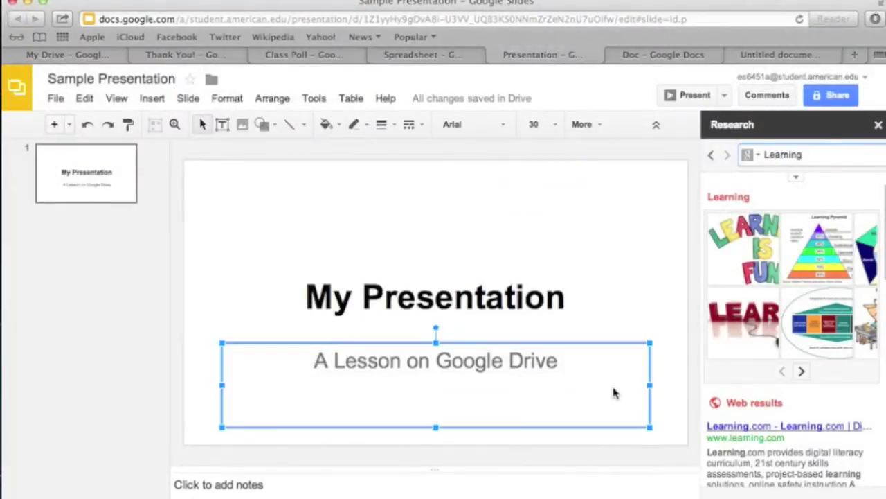
Extend the subtitle of Sample Presentation's title slide with "With the Center for Teaching Research and Learning"
{"action": "left_click", "coordinate": [564, 359]}
{"action": "type", "text": "With the Ce"}
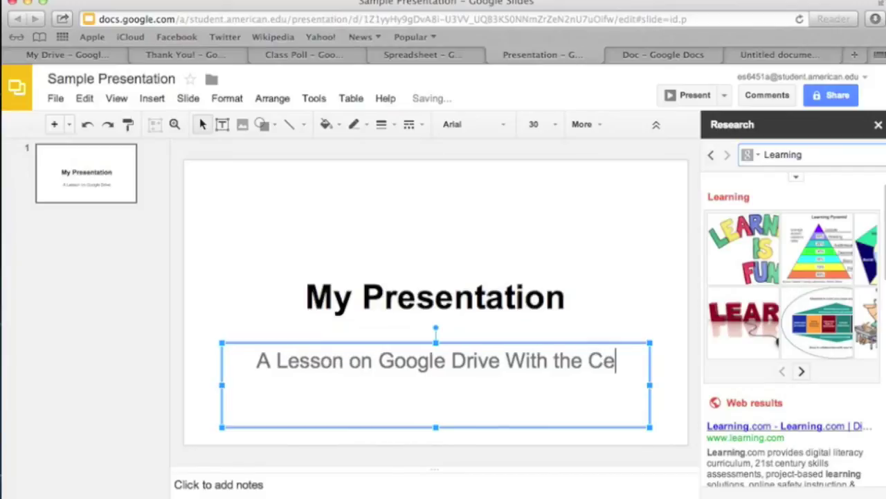
{"action": "type", "text": "nter for Teaching "}
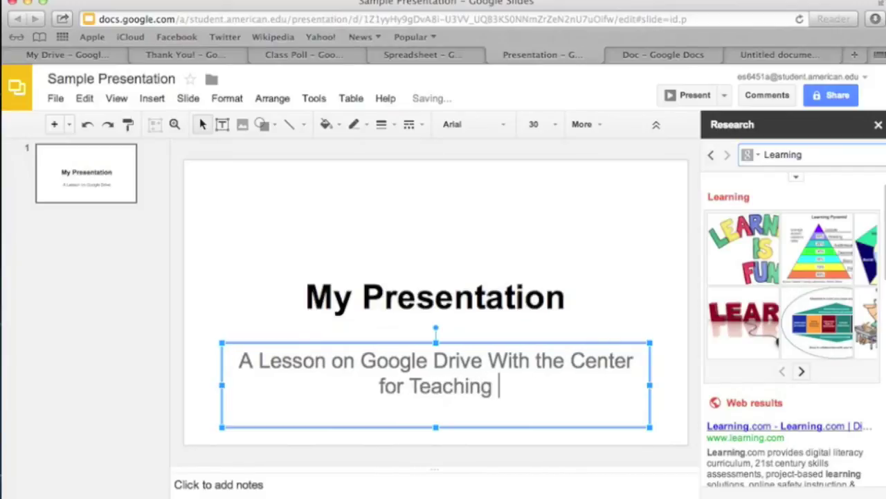
{"action": "type", "text": "Research and Learning"}
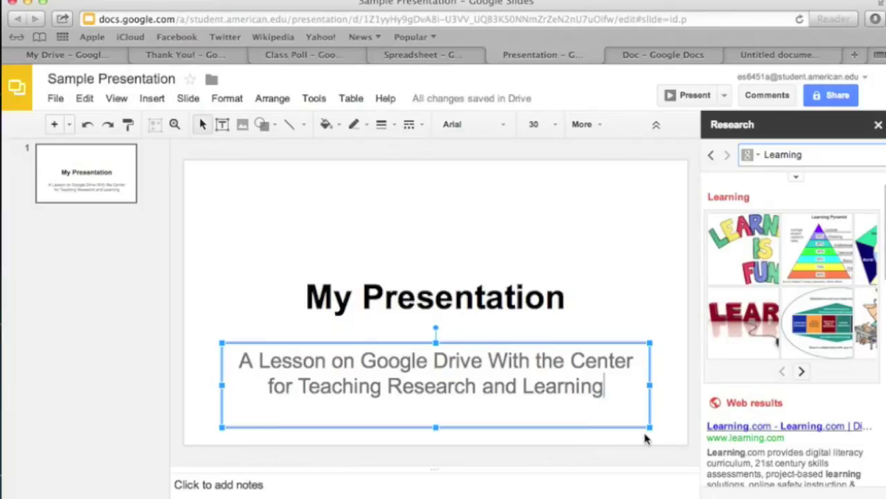
Insert the red LEARN image from the Research results for Learning onto the slide and move it above the title
{"action": "left_click", "coordinate": [315, 101]}
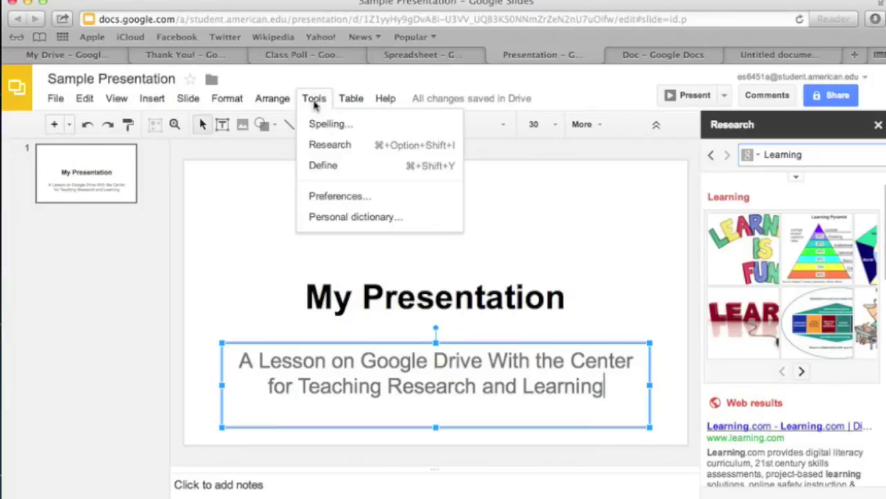
{"action": "left_click", "coordinate": [345, 147]}
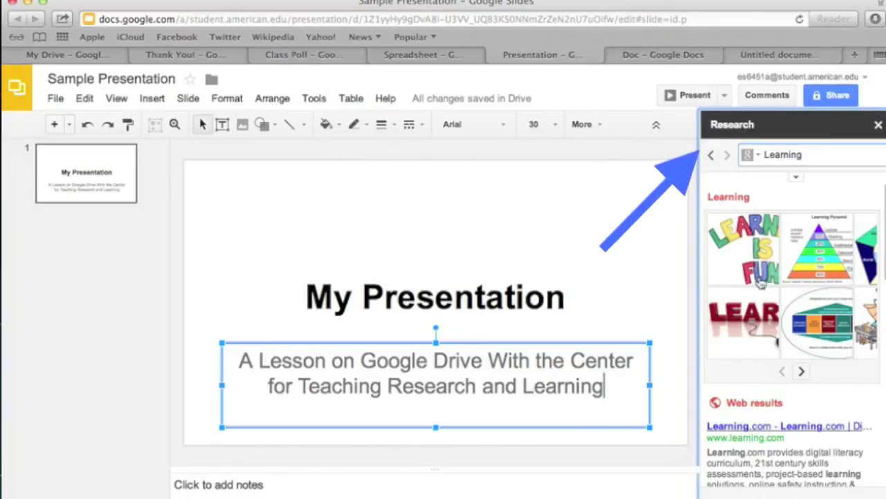
{"action": "left_click_drag", "start_coordinate": [748, 320], "coordinate": [418, 228]}
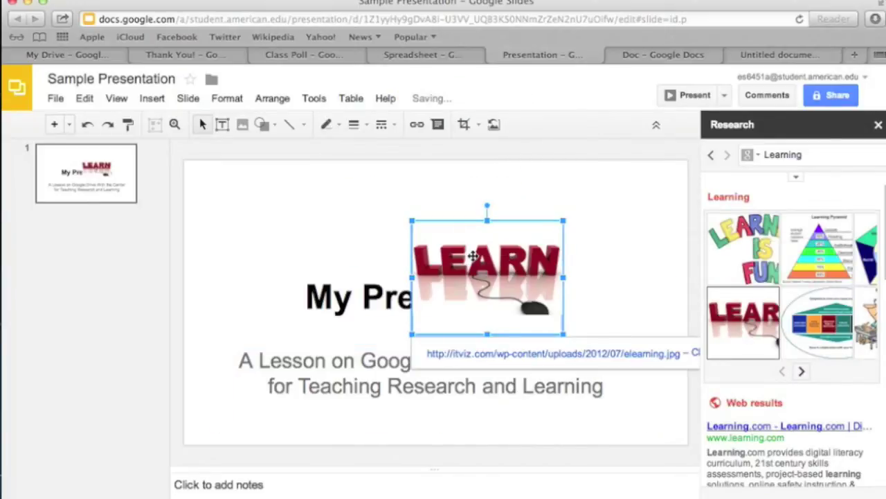
{"action": "left_click_drag", "start_coordinate": [473, 256], "coordinate": [410, 202]}
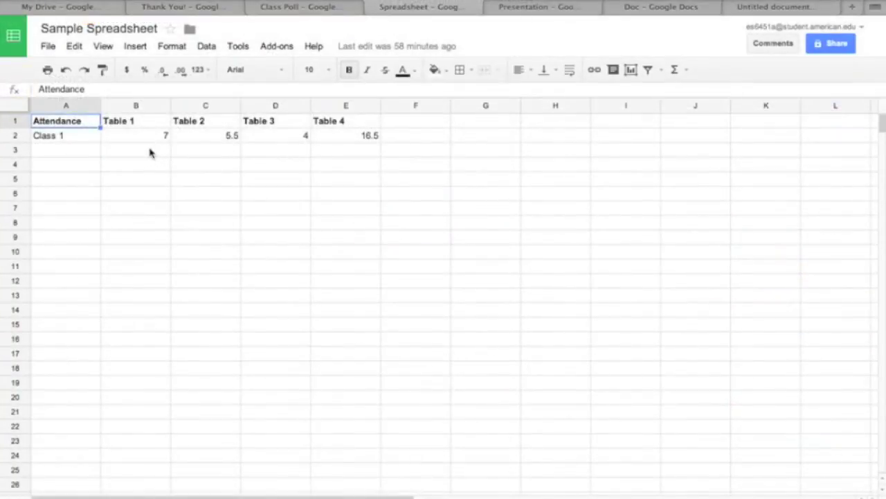
Enter 8, 9 and 10 in cells B3, C3 and D3 of Sample Spreadsheet
{"action": "left_click", "coordinate": [150, 153]}
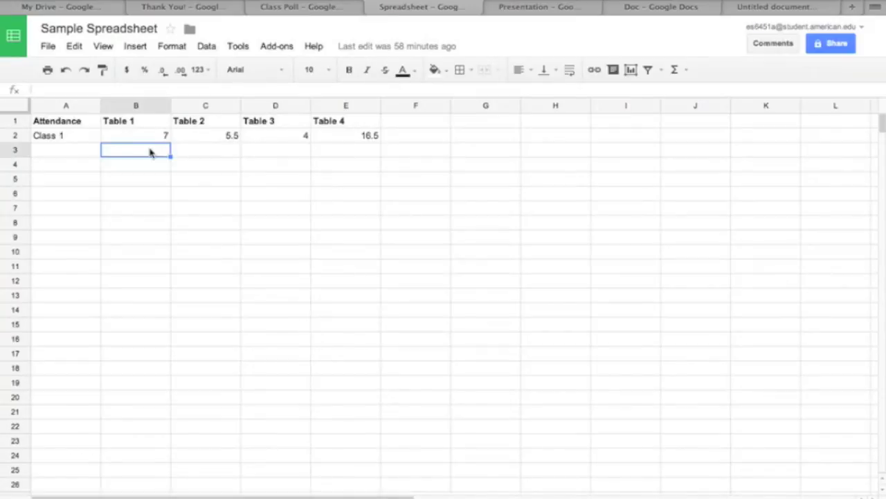
{"action": "type", "text": "8"}
{"action": "key", "text": "Tab"}
{"action": "type", "text": "9"}
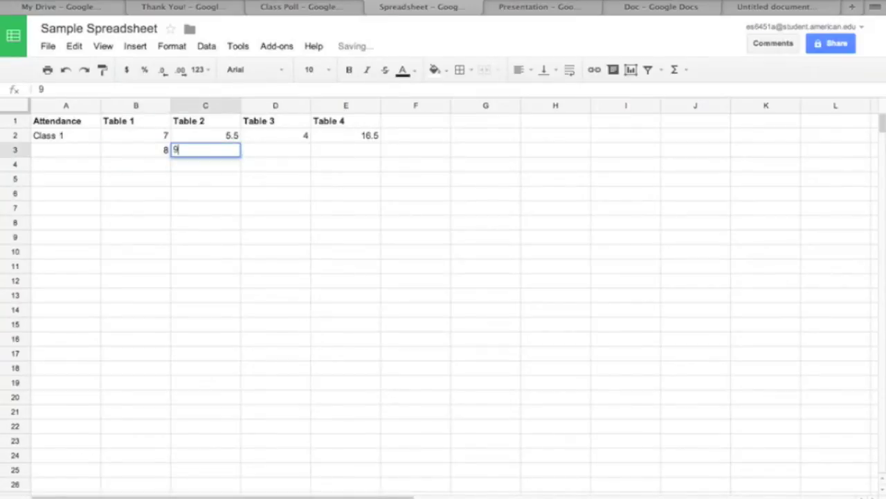
{"action": "key", "text": "Tab"}
{"action": "type", "text": "10"}
{"action": "key", "text": "Tab"}
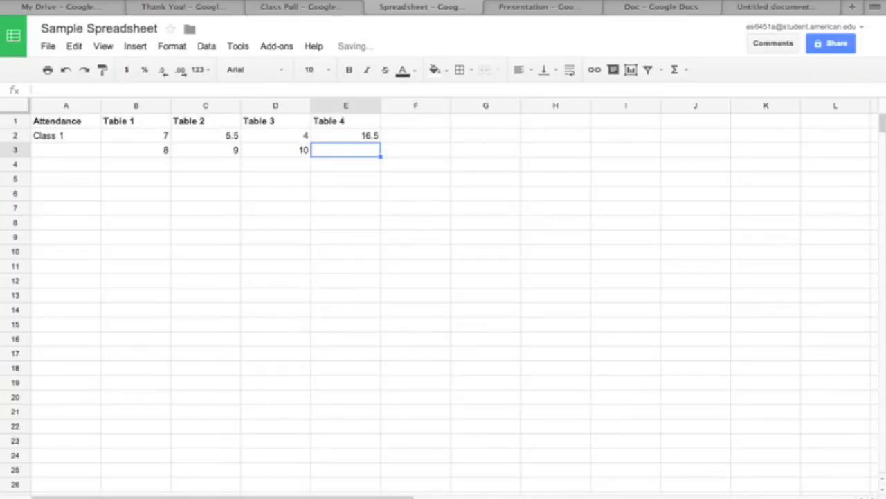
{"action": "left_click", "coordinate": [46, 47]}
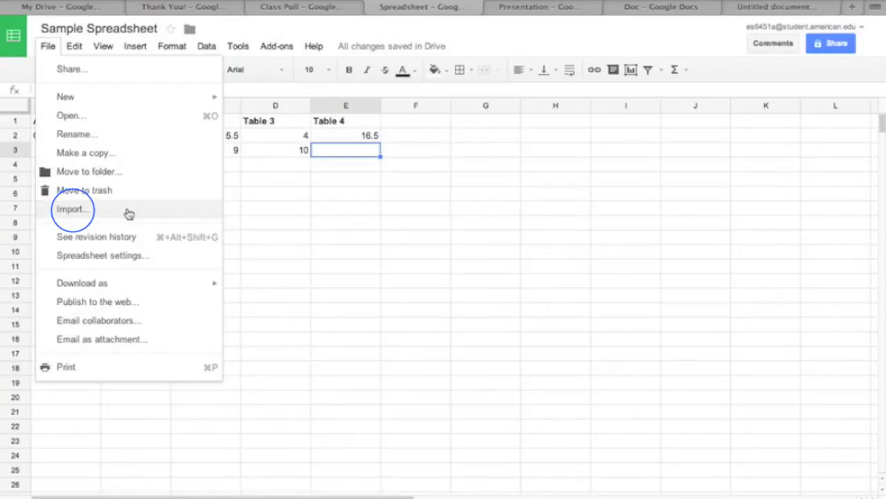
{"action": "left_click", "coordinate": [206, 47]}
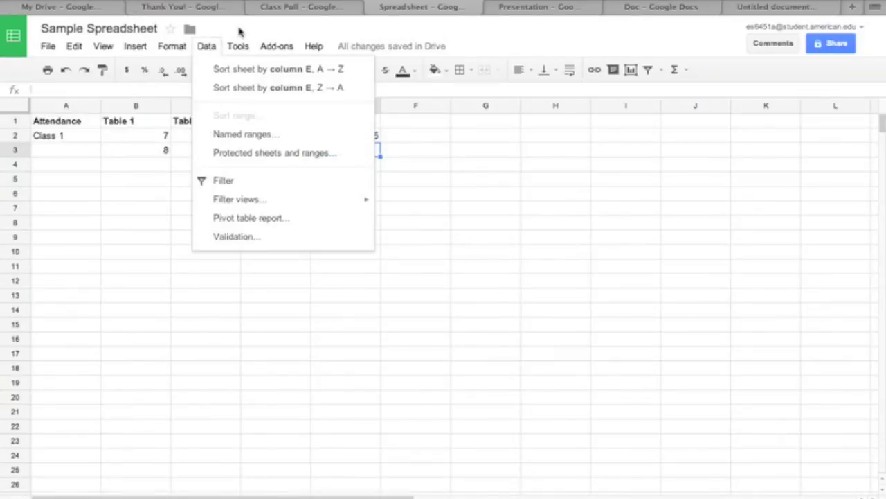
{"action": "left_click", "coordinate": [239, 32]}
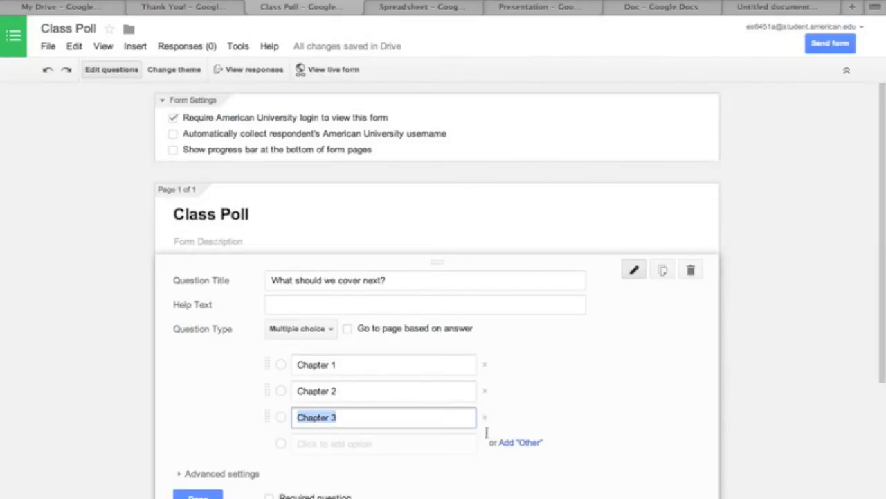
Set the help text of the Class Poll question "What should we cover next?" to "Choose a chapter."
{"action": "left_click", "coordinate": [358, 304]}
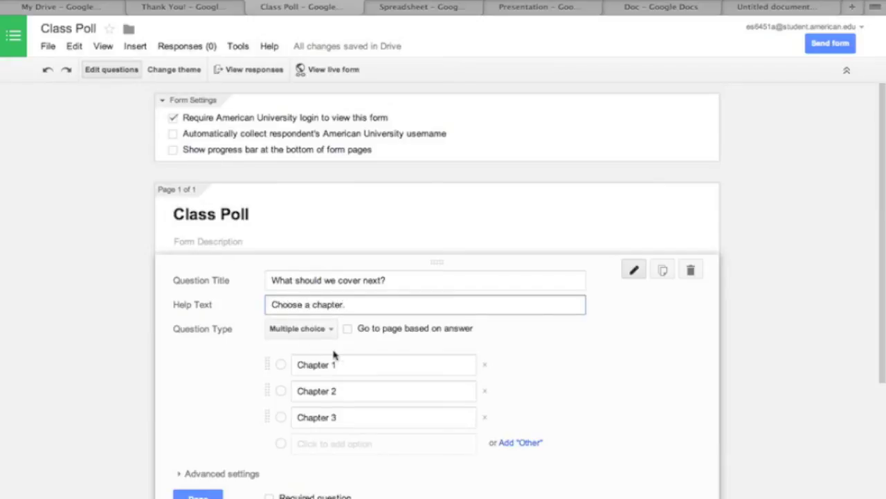
{"action": "left_click", "coordinate": [239, 48]}
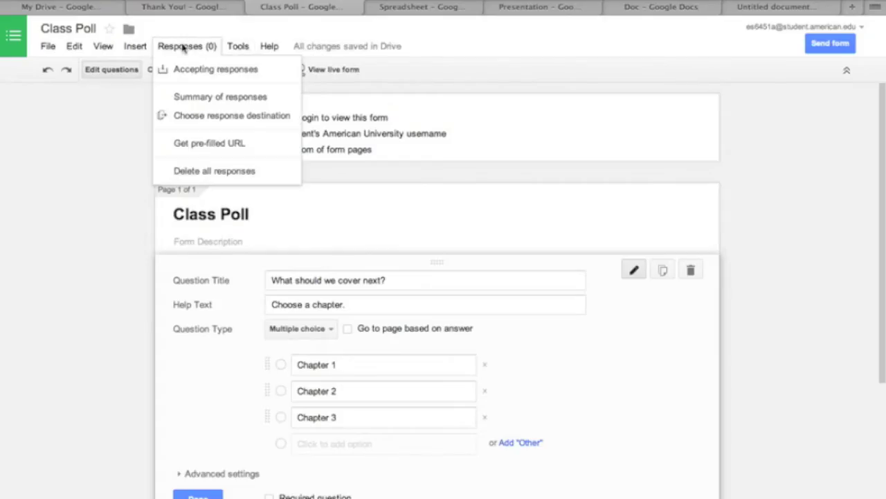
{"action": "left_click", "coordinate": [138, 46]}
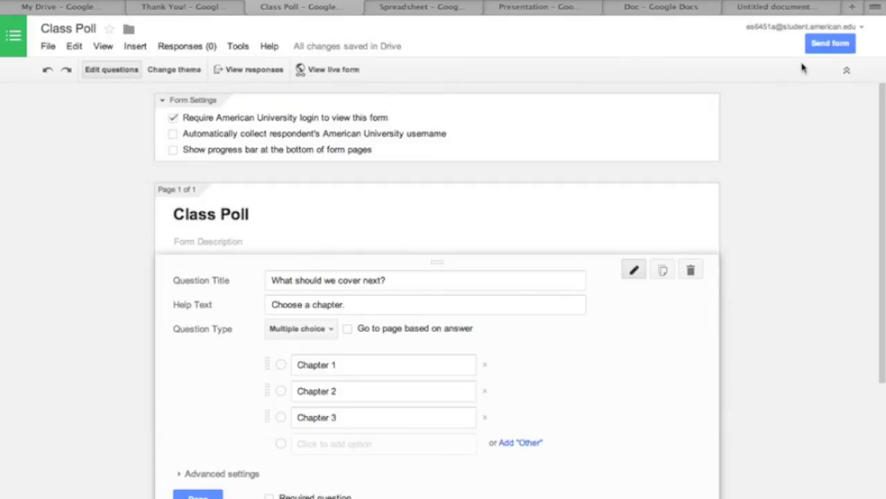
Open the sending options for the Class Poll form
{"action": "left_click", "coordinate": [830, 43]}
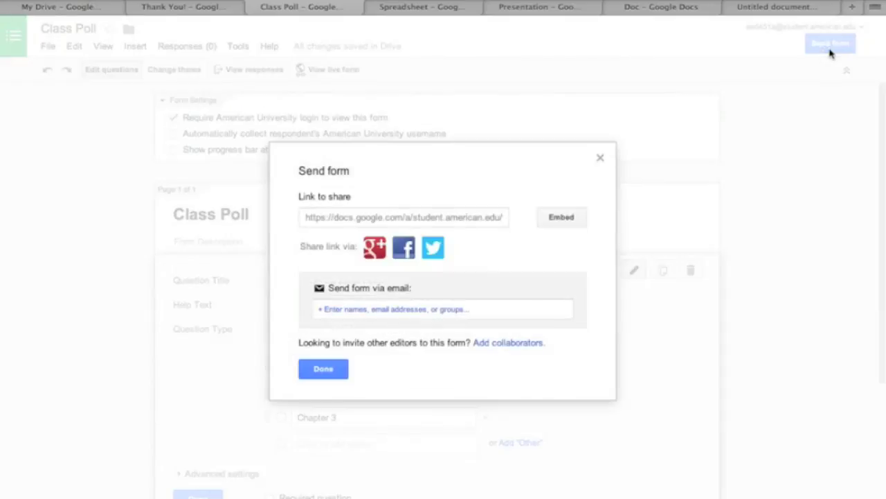